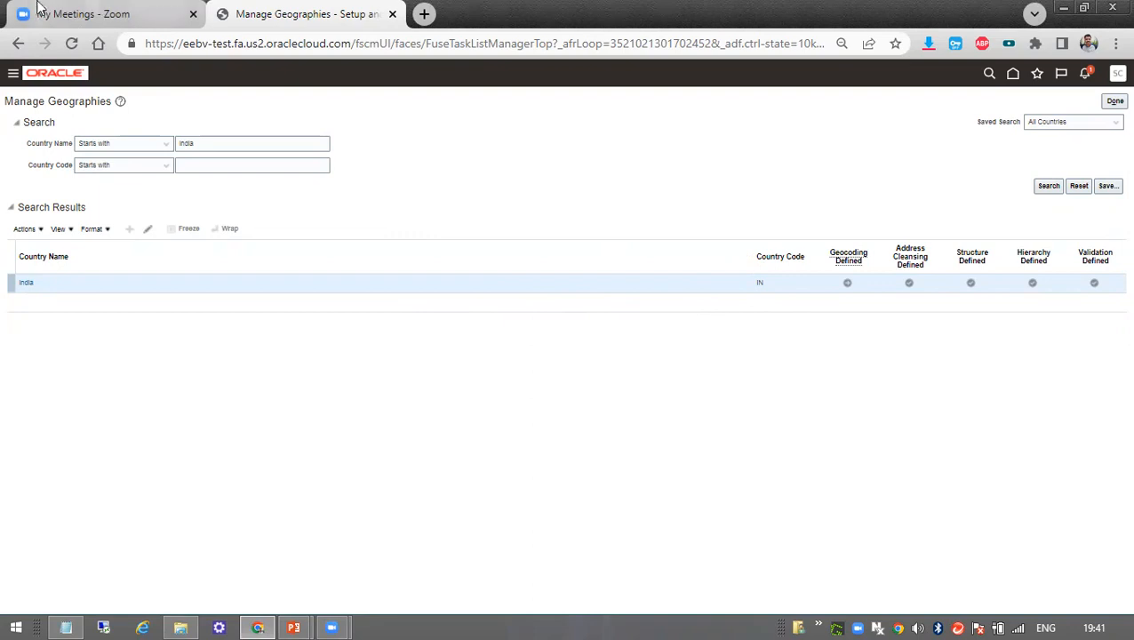
Open India's defined geography structure and examine its levels, including City, Postal Code and District.
left_click(36, 13)
left_click(341, 13)
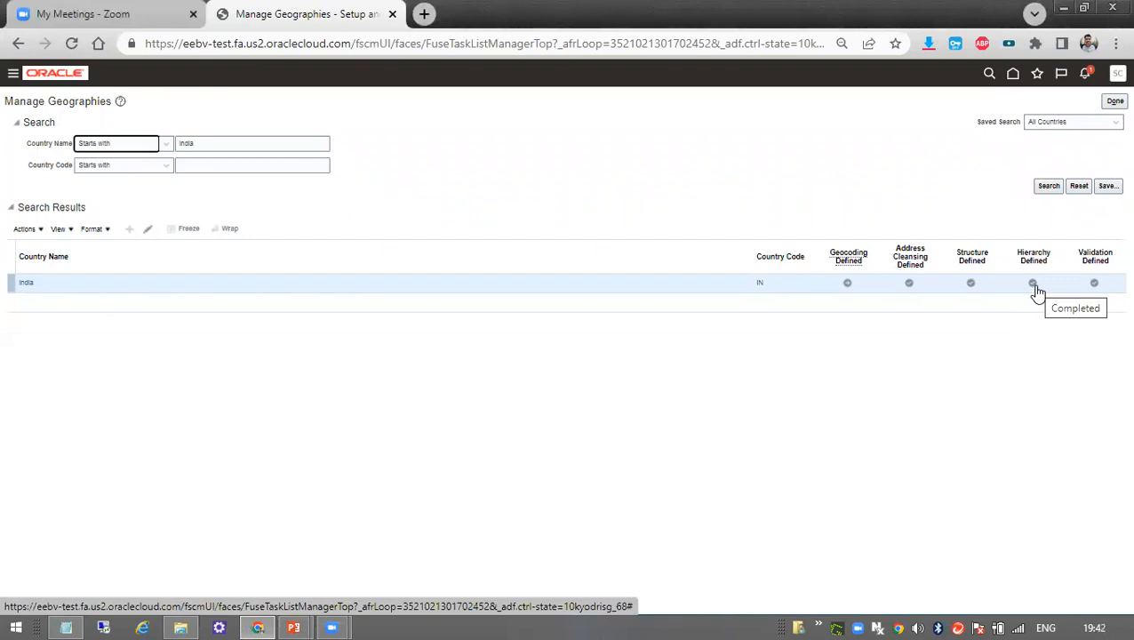
left_click(970, 282)
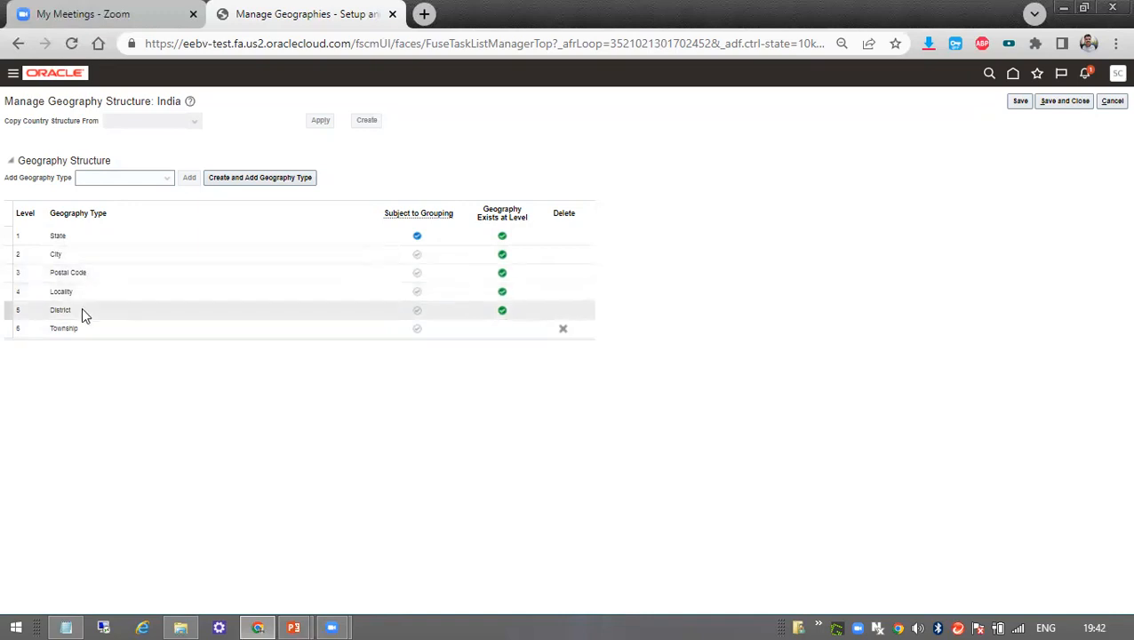
left_click(359, 311)
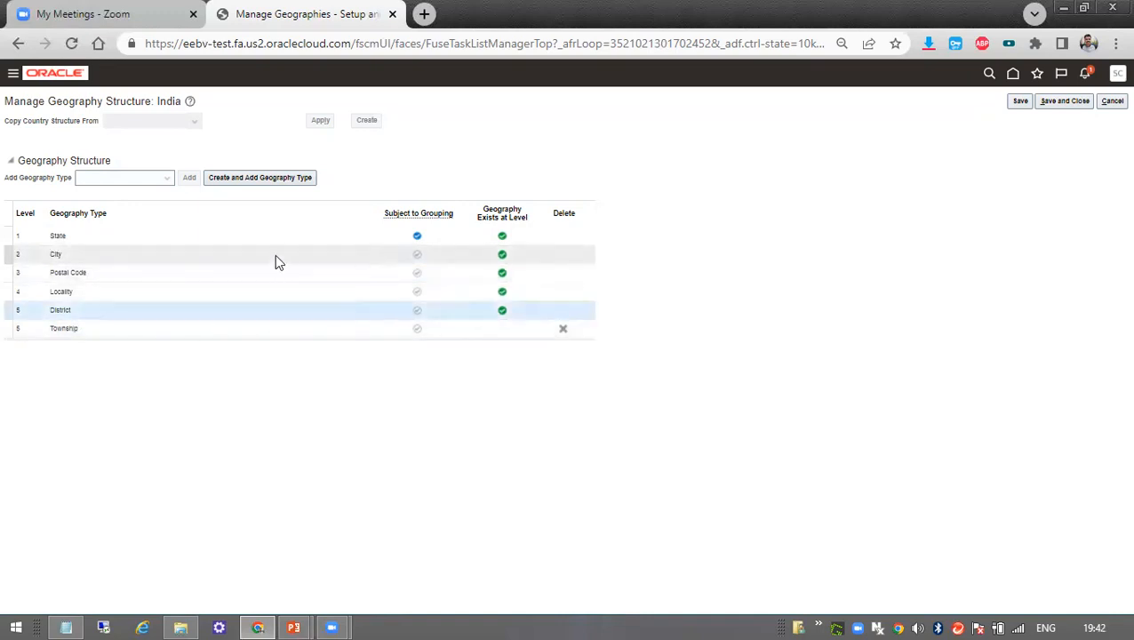
left_click(206, 258)
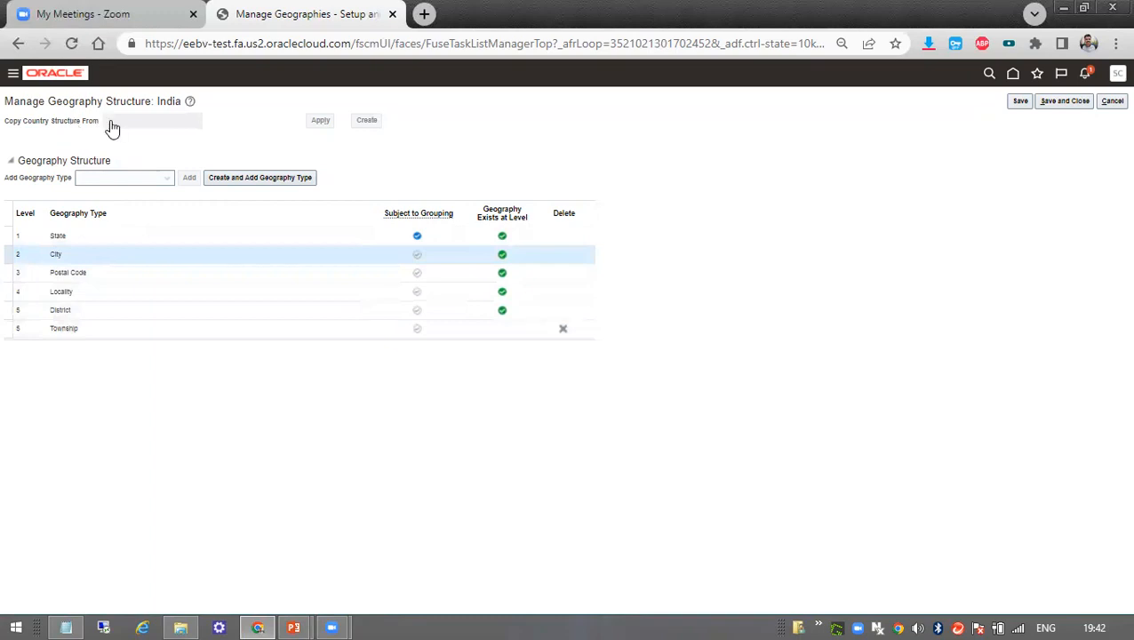
left_click_drag(149, 101, 168, 102)
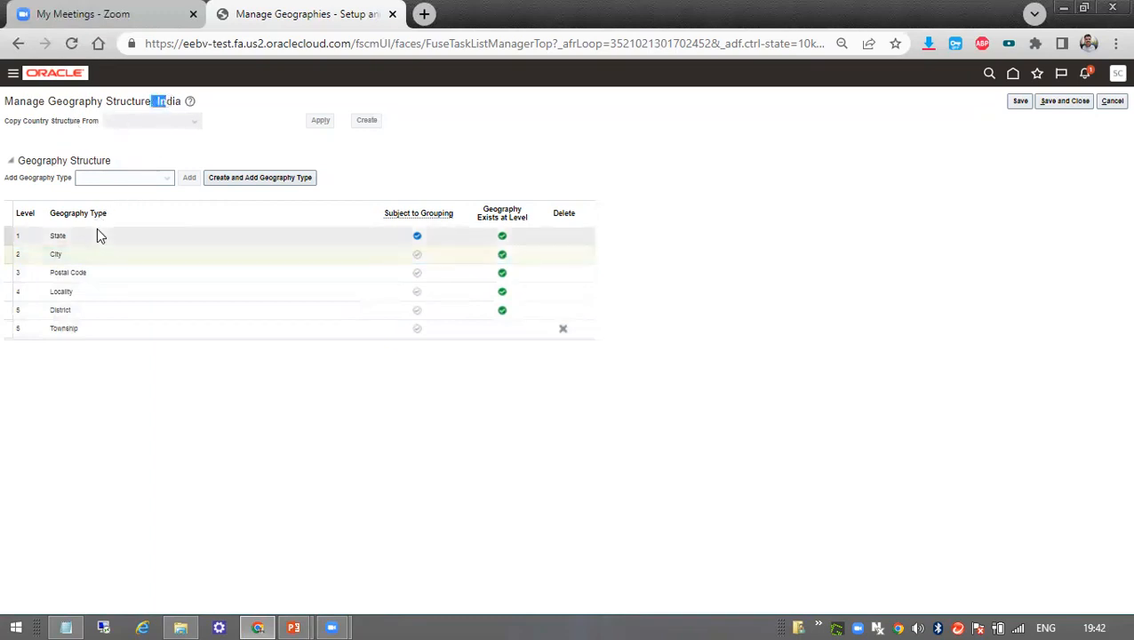
left_click(86, 311)
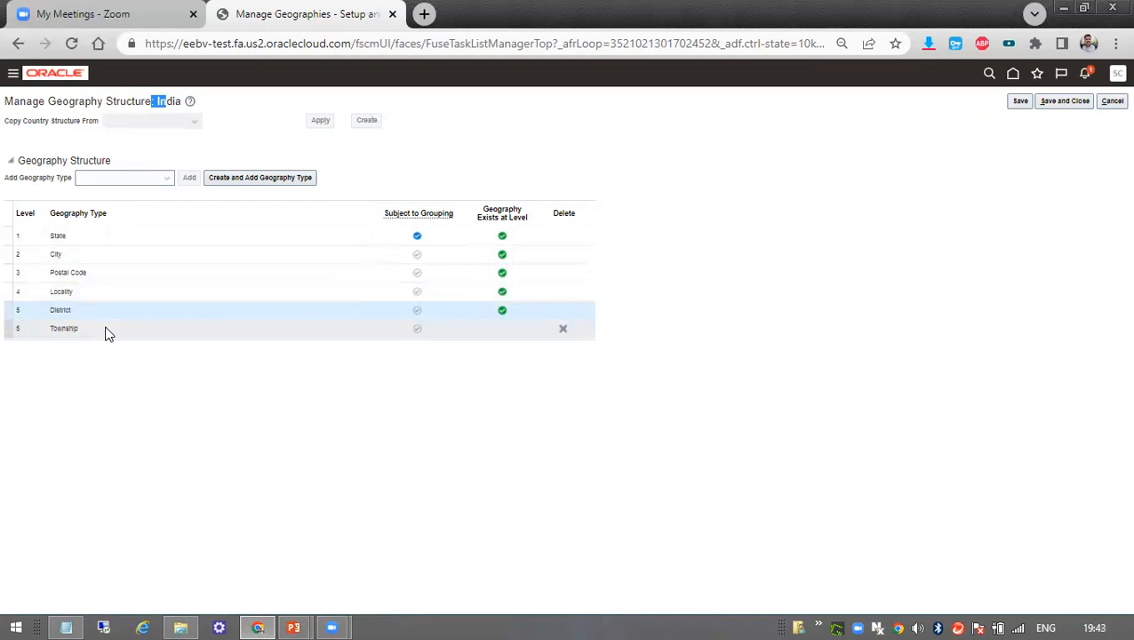
left_click(98, 277)
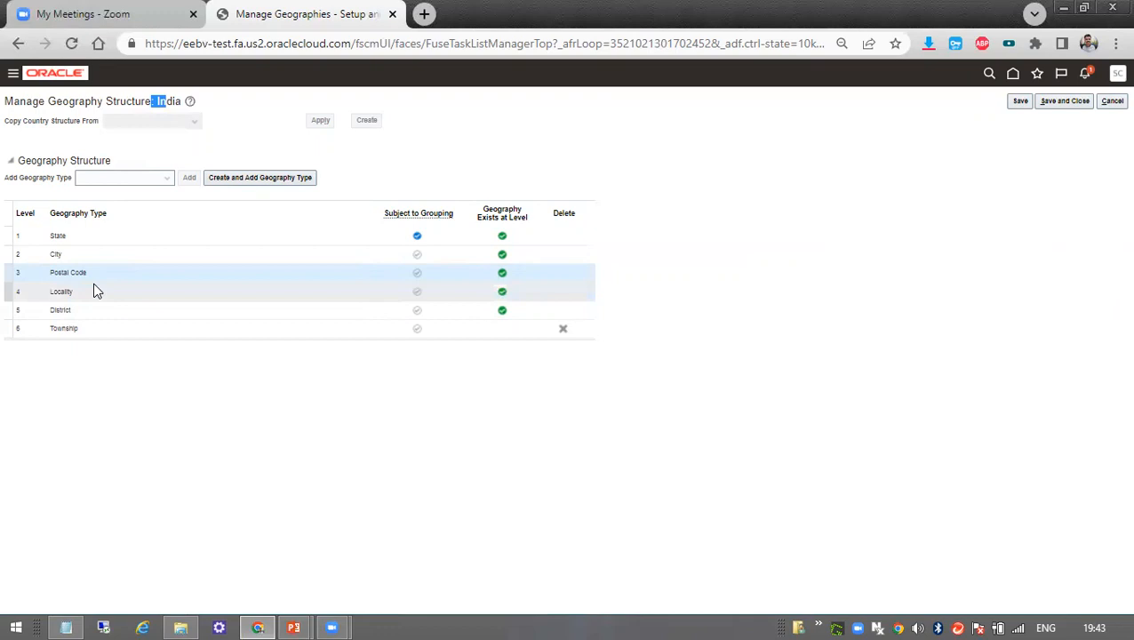
left_click_drag(45, 276, 89, 277)
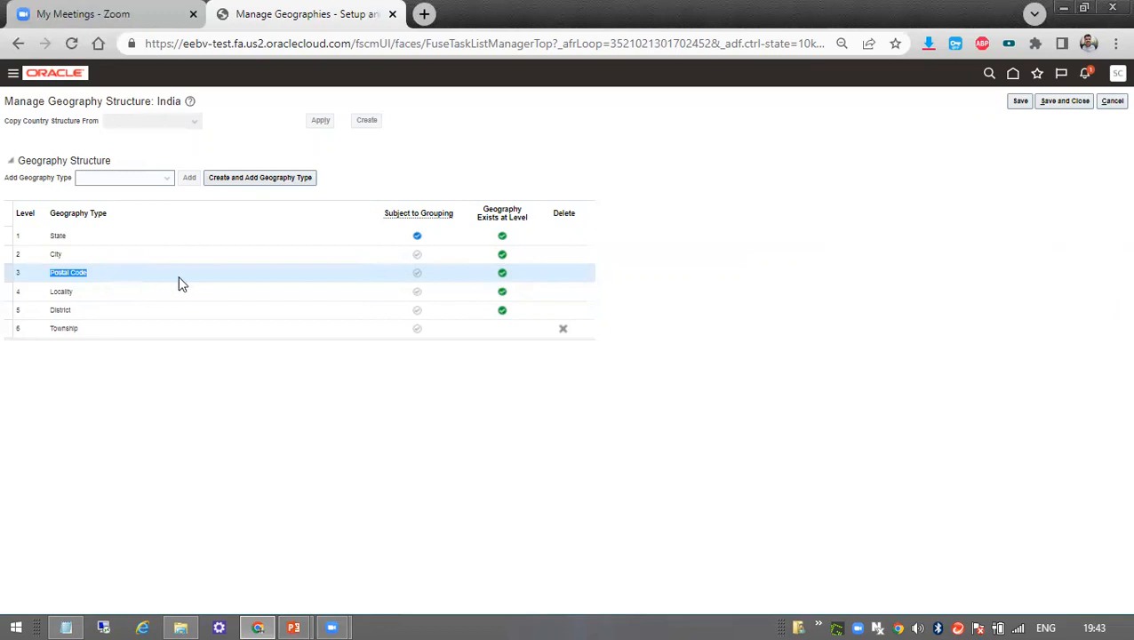
left_click(102, 281)
left_click_drag(91, 278, 50, 277)
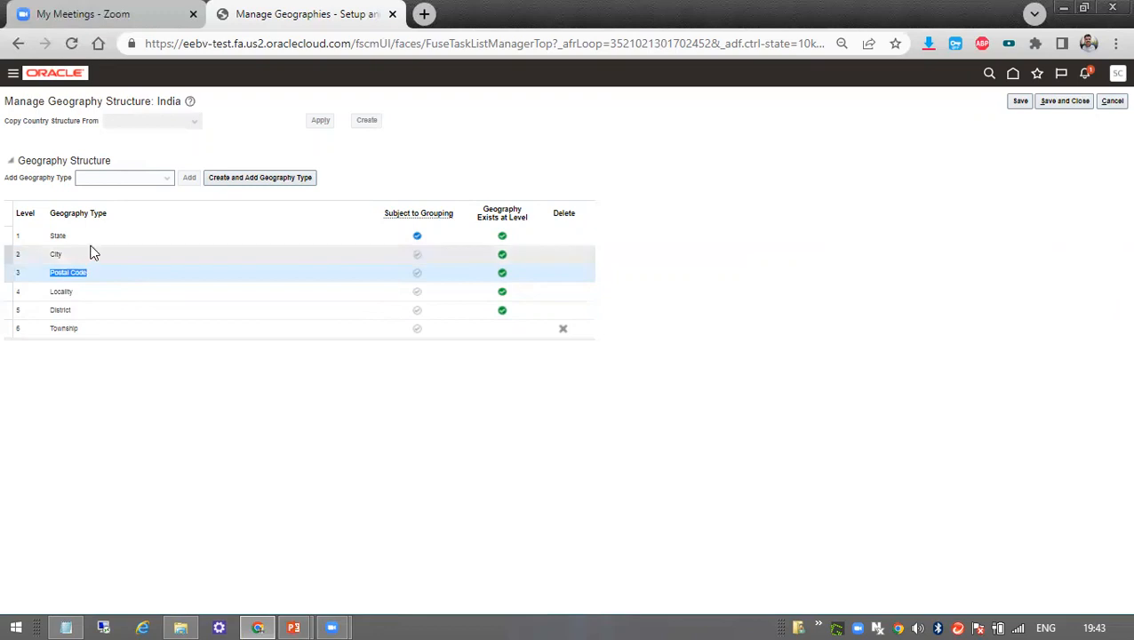
left_click_drag(108, 274, 48, 272)
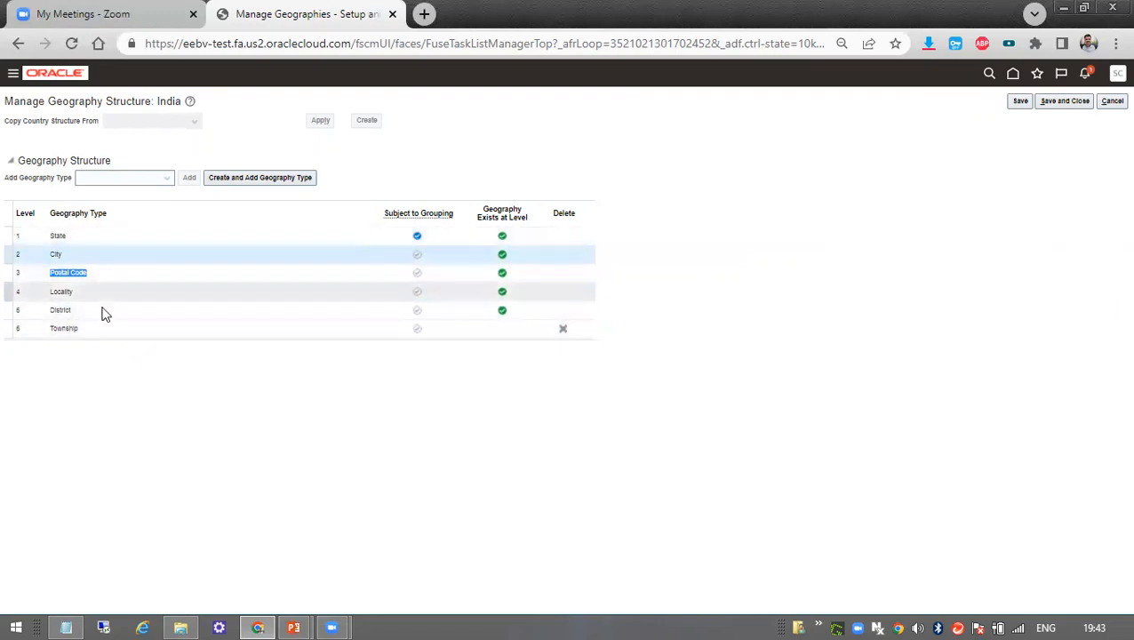
Add the Municipality geography type to India's geography structure, and leave the structure page without saving.
left_click(169, 179)
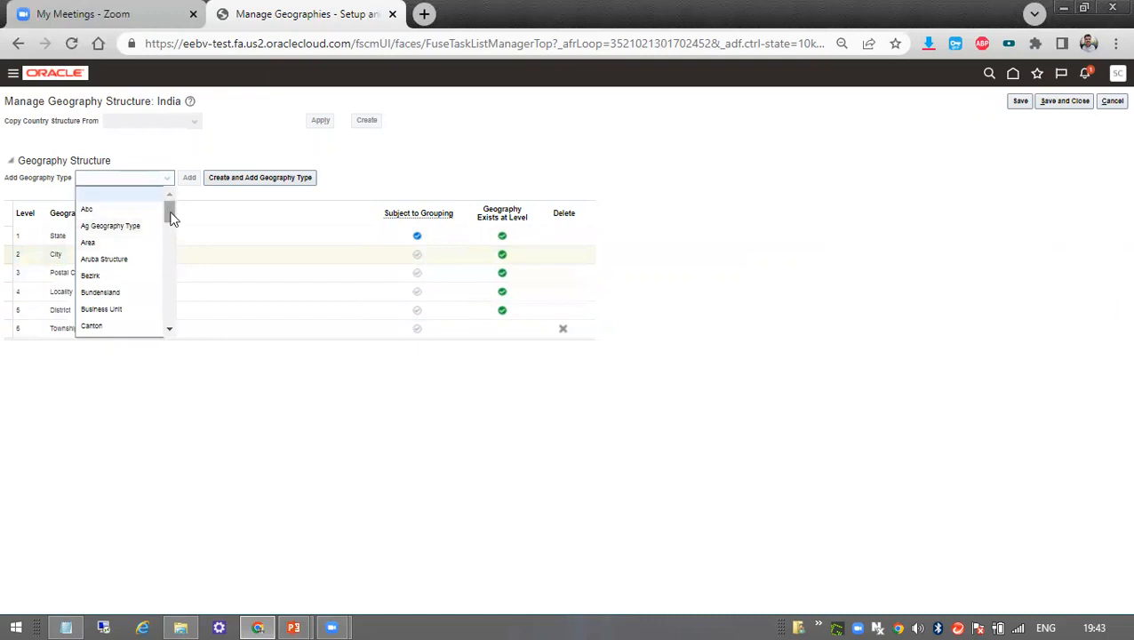
left_click_drag(169, 211, 173, 268)
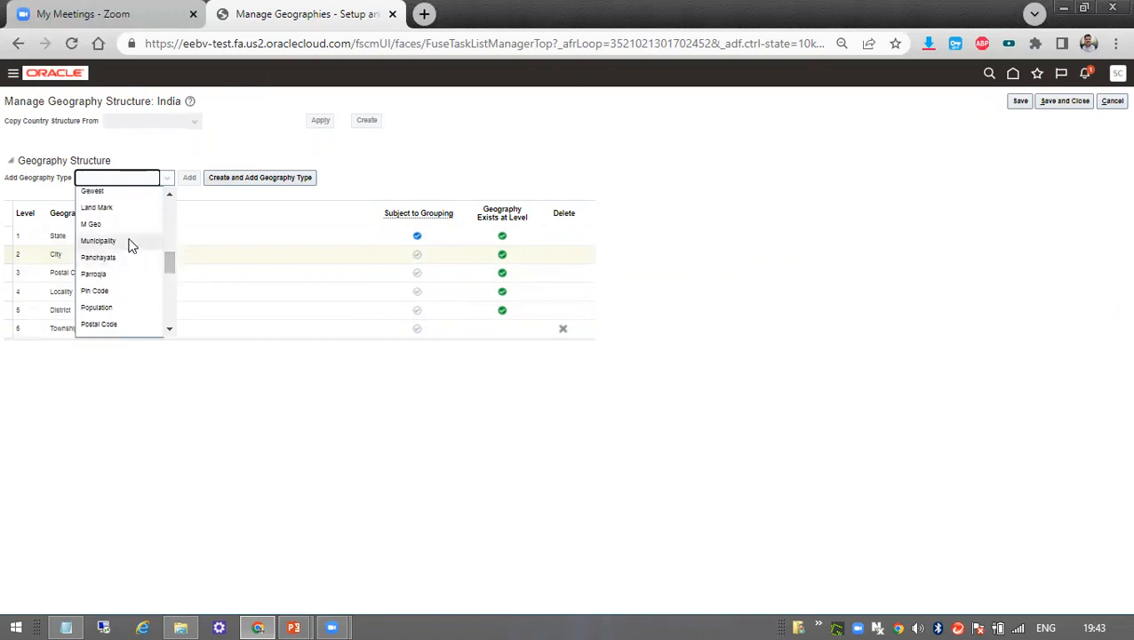
left_click(130, 242)
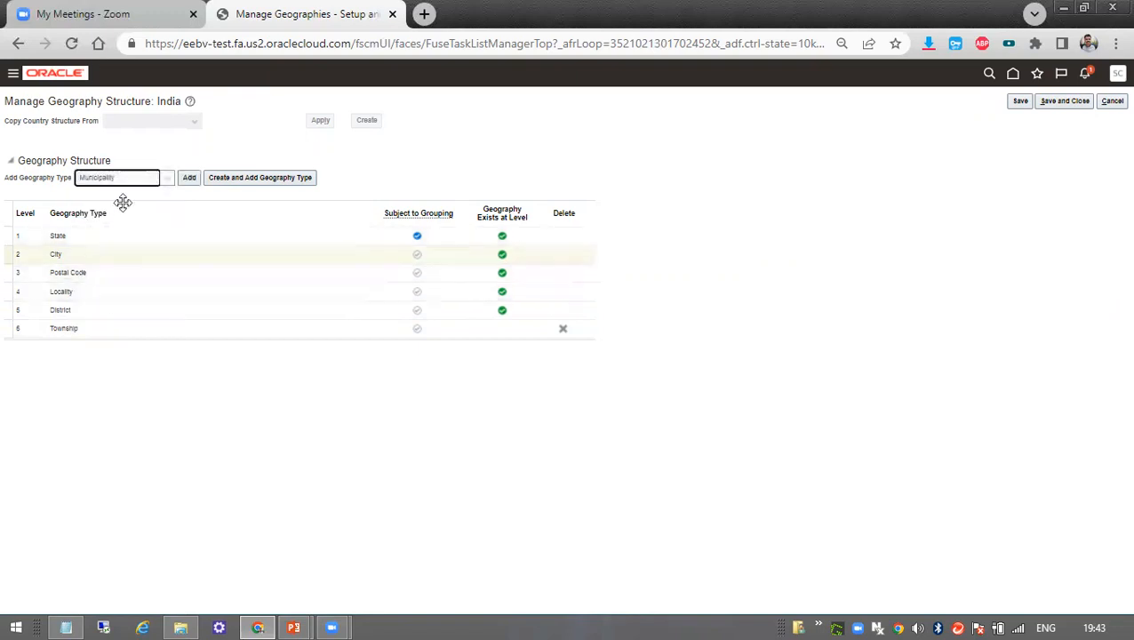
left_click(185, 183)
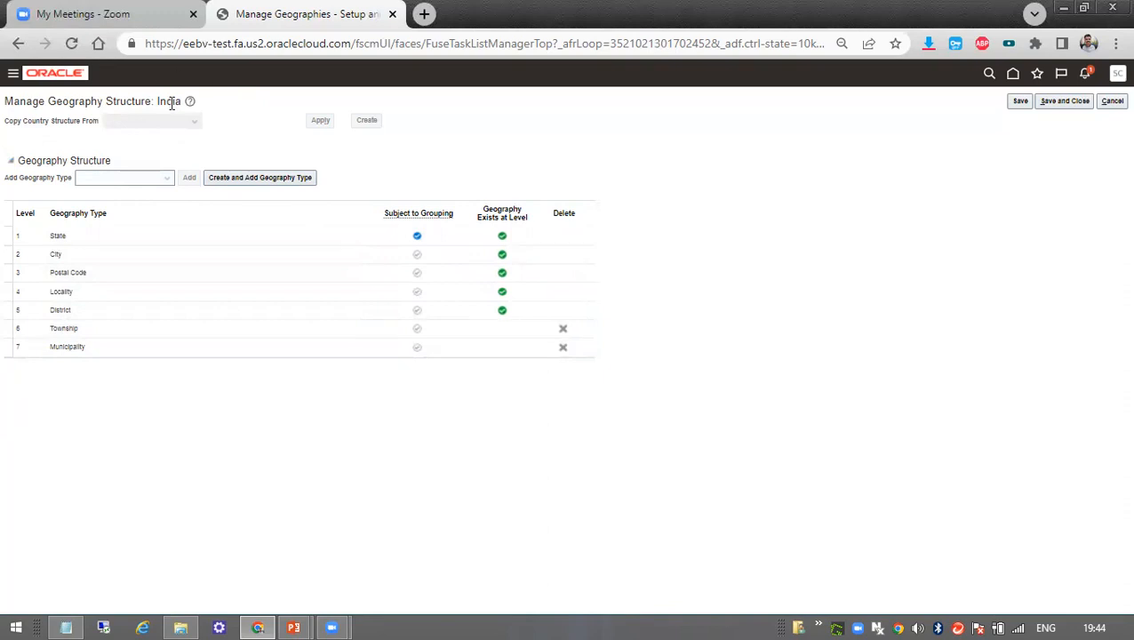
left_click_drag(76, 100, 182, 103)
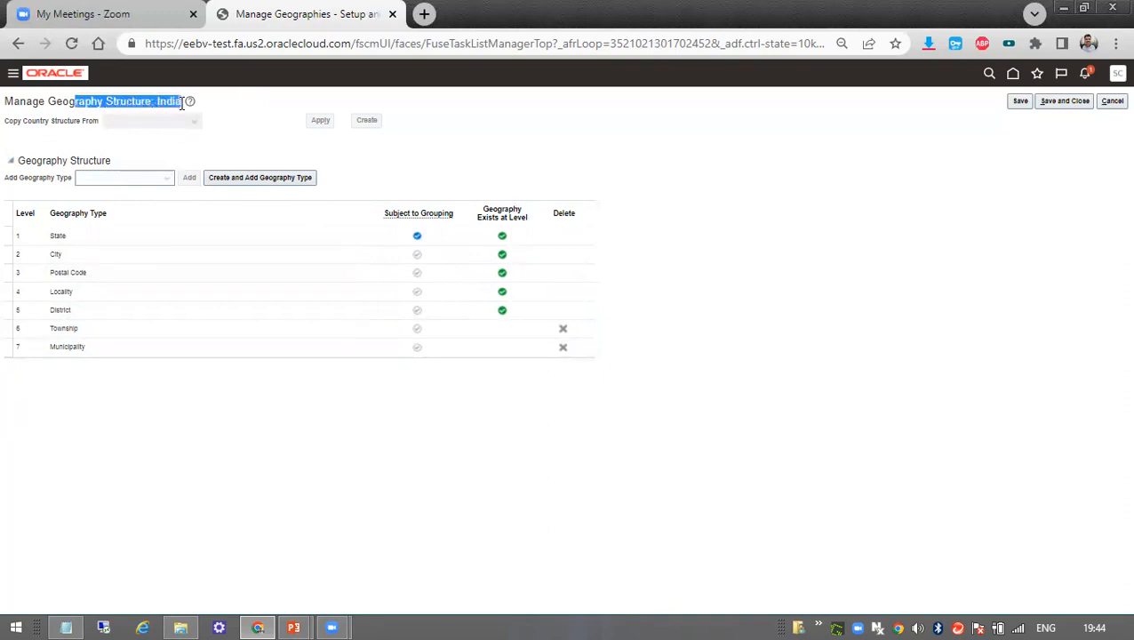
left_click(1110, 101)
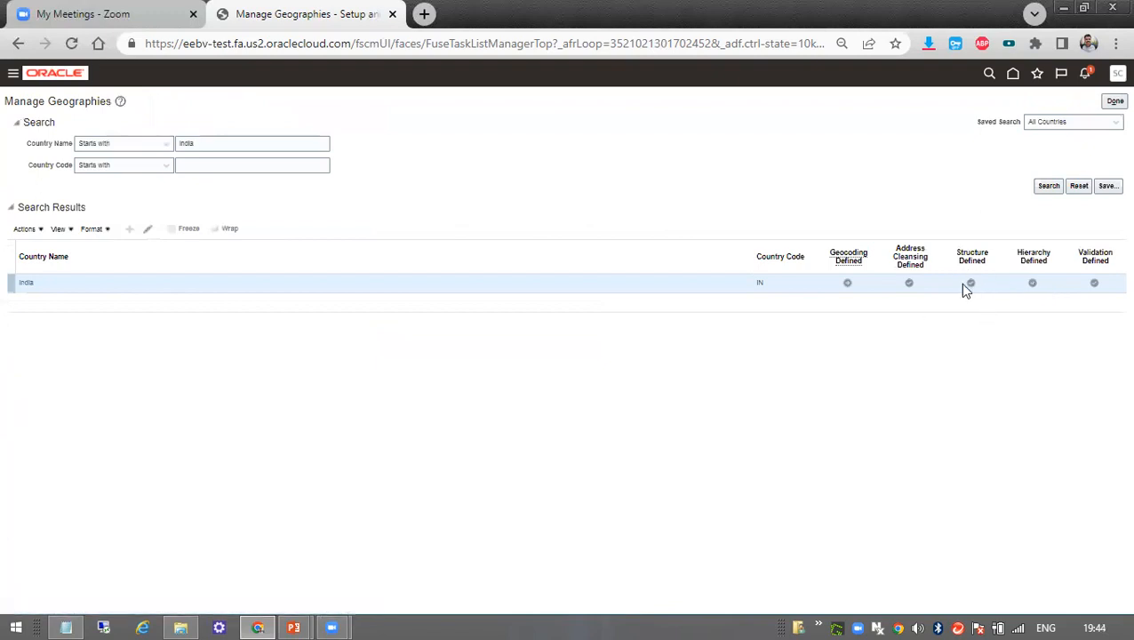
Examine India's geography hierarchy, expanding Andhra Pradesh, Tamil Nadu and its city chennai down to the postal codes.
left_click(1032, 283)
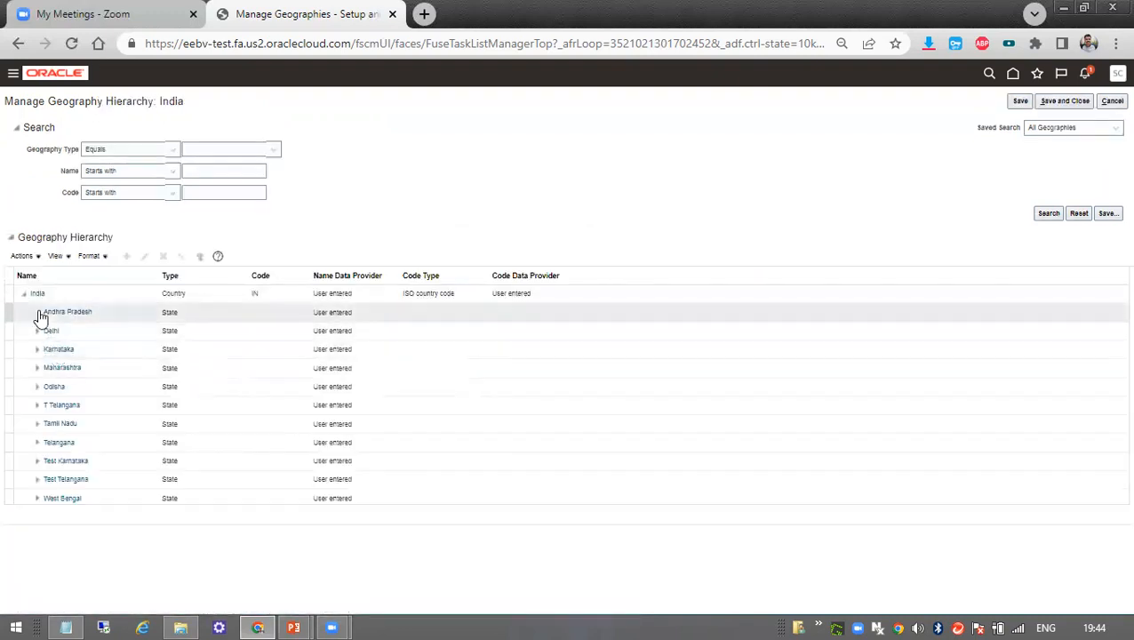
left_click(36, 313)
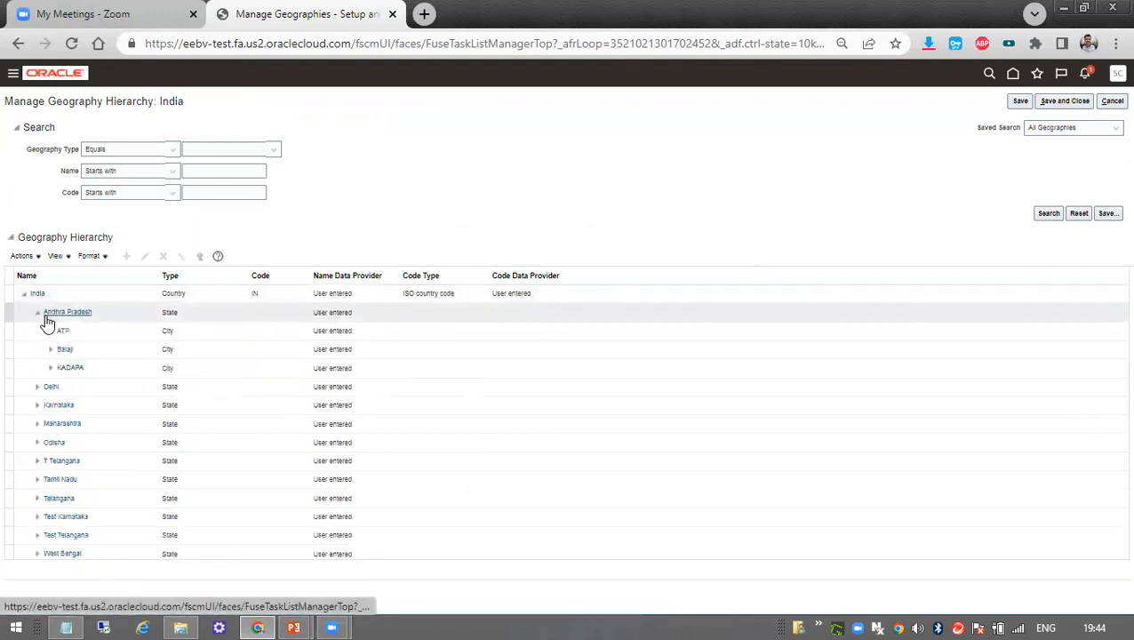
left_click(34, 488)
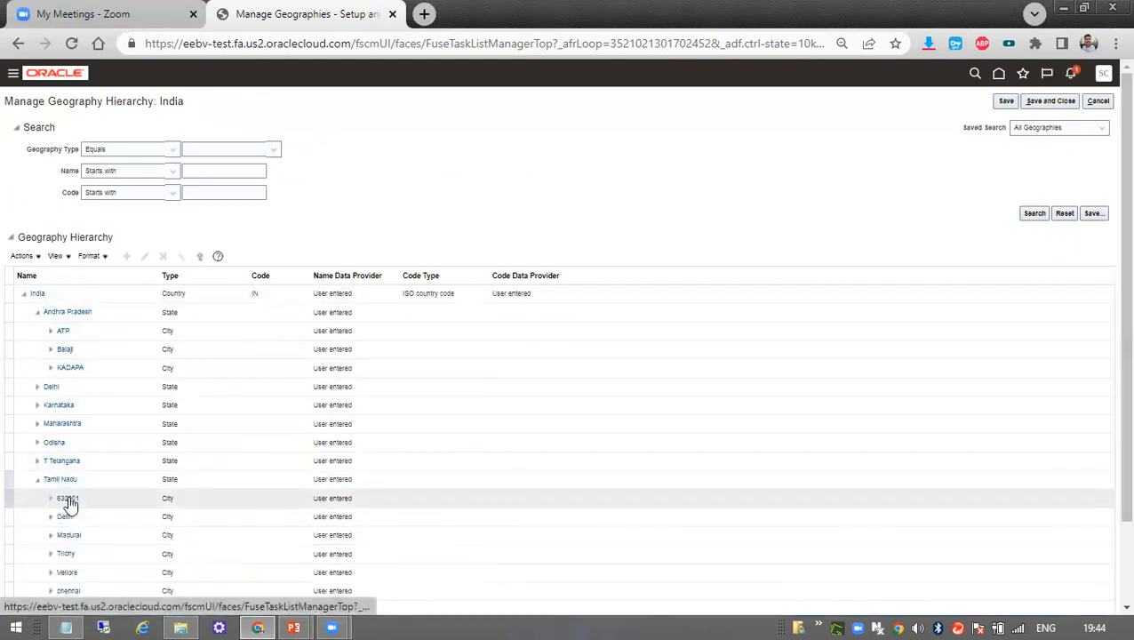
scroll(96, 539, "down", 1)
scroll(95, 536, "down", 1)
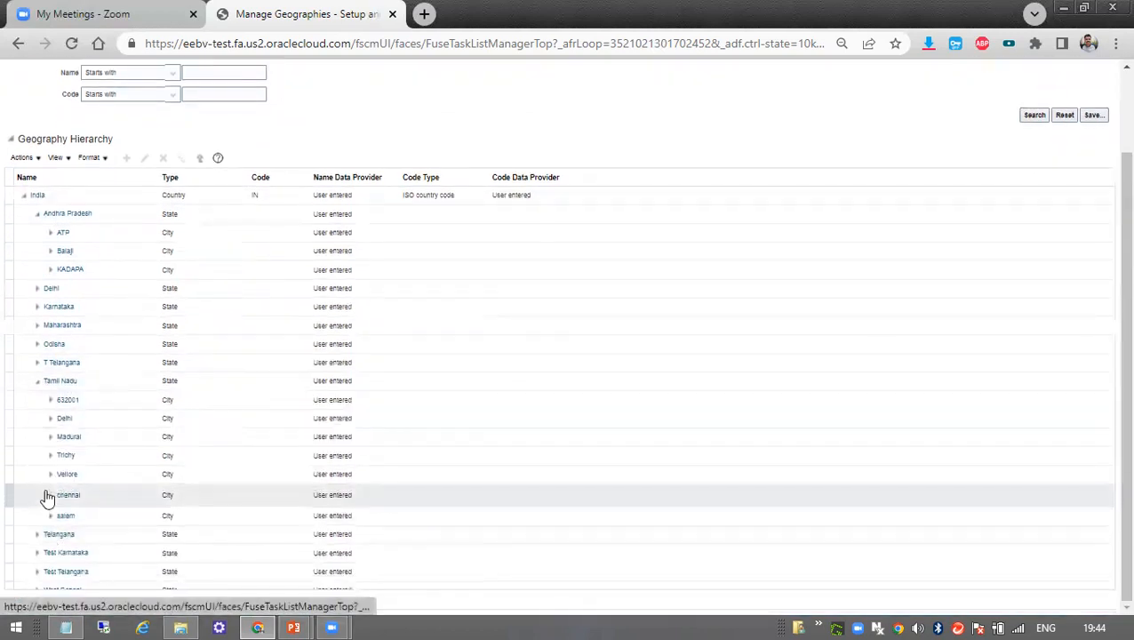
left_click(48, 495)
scroll(106, 508, "down", 1)
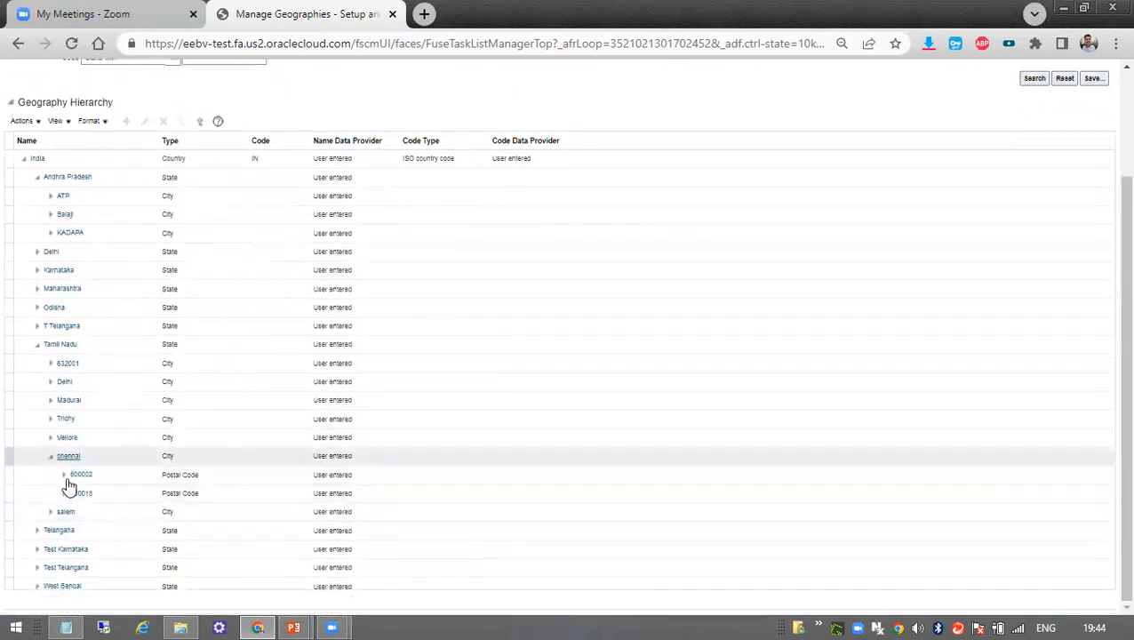
left_click(212, 475)
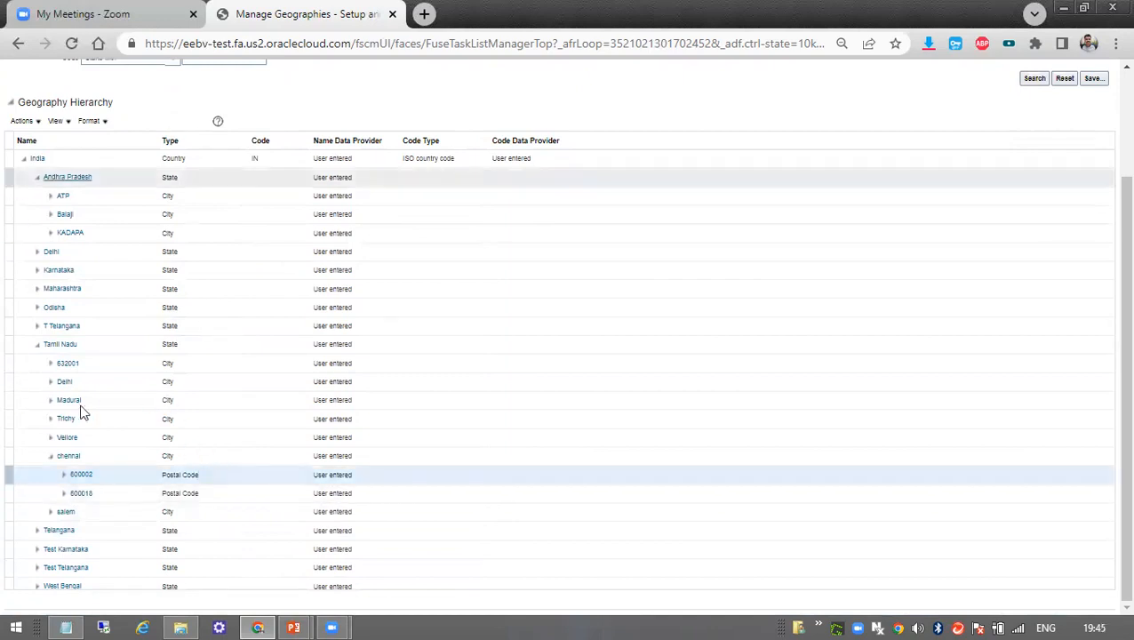
scroll(225, 248, "up", 2)
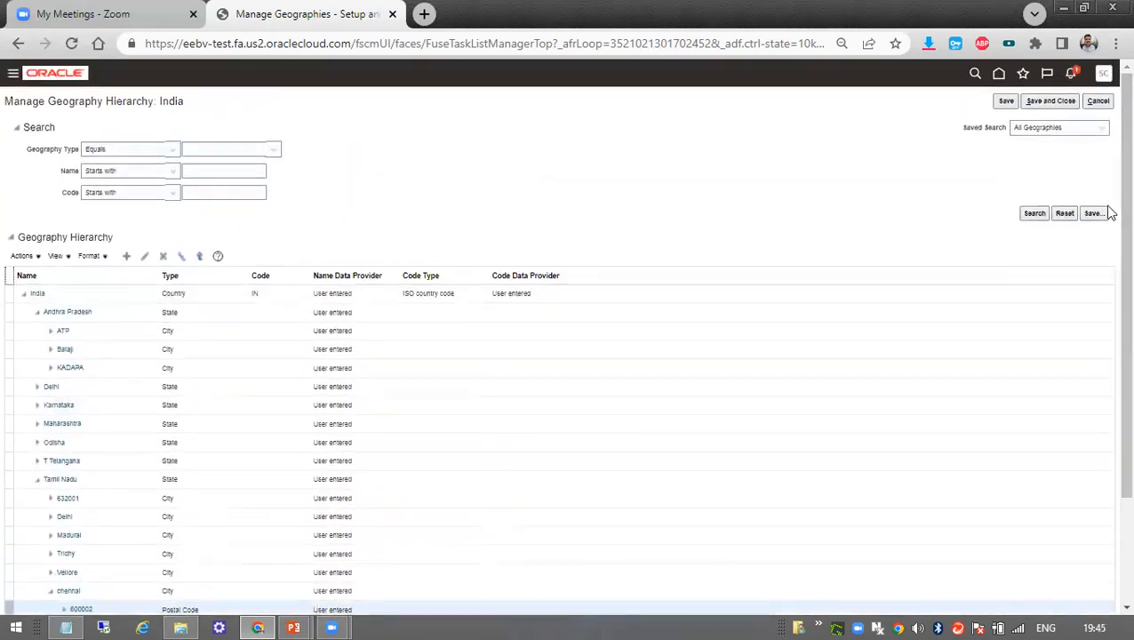
left_click(1098, 101)
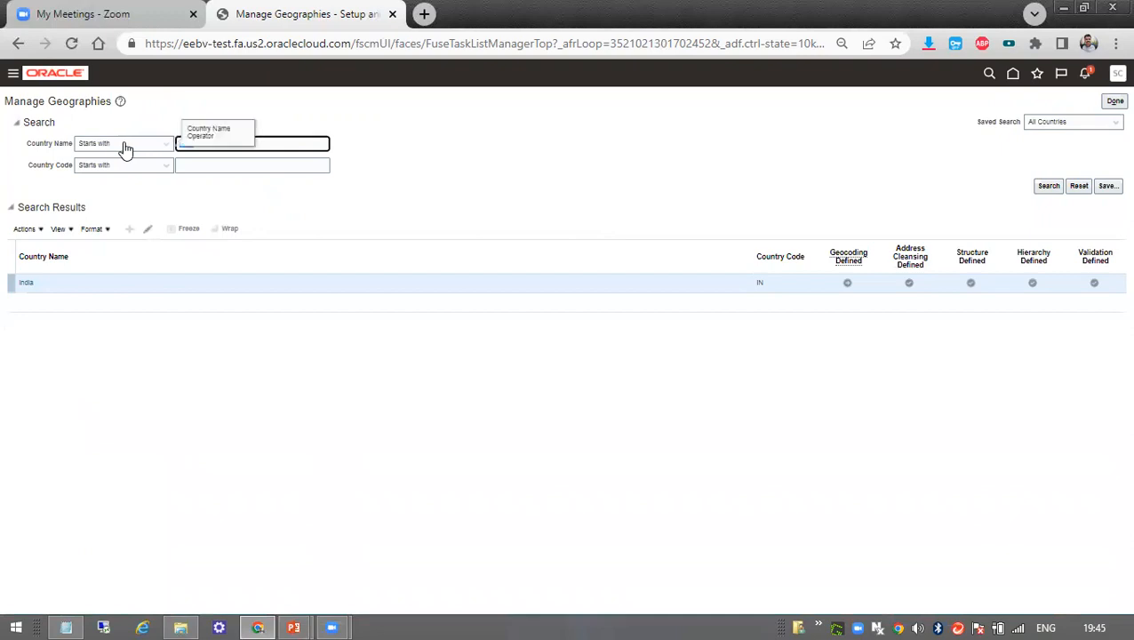
Search for countries whose name starts with "US" and view the geography hierarchy of US India down to state level.
type("US")
left_click(1048, 185)
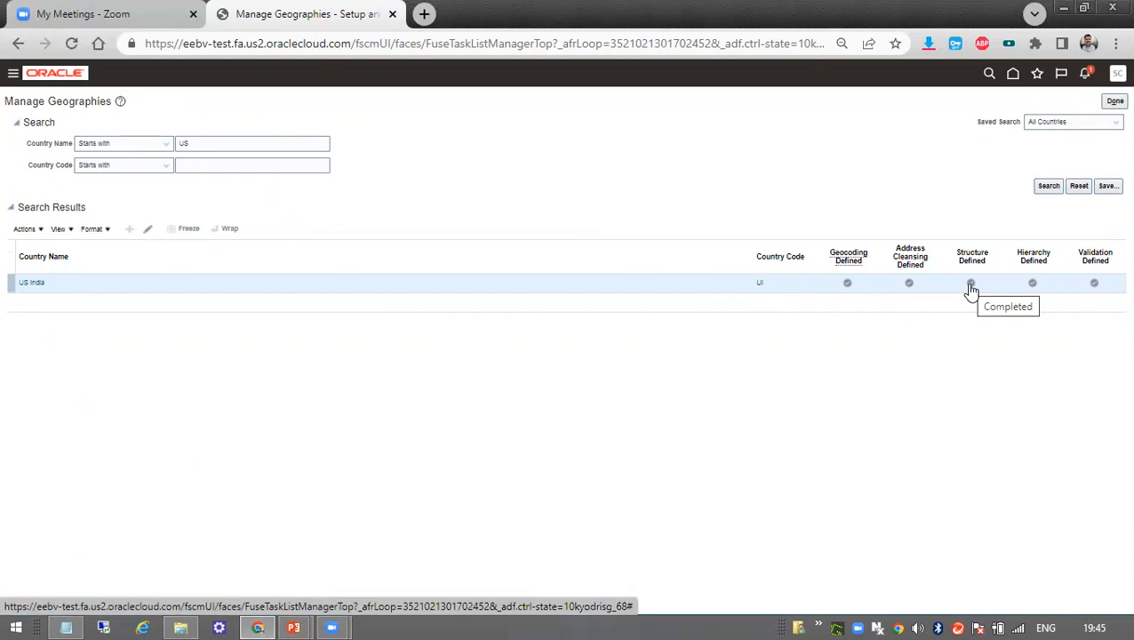
left_click(1033, 282)
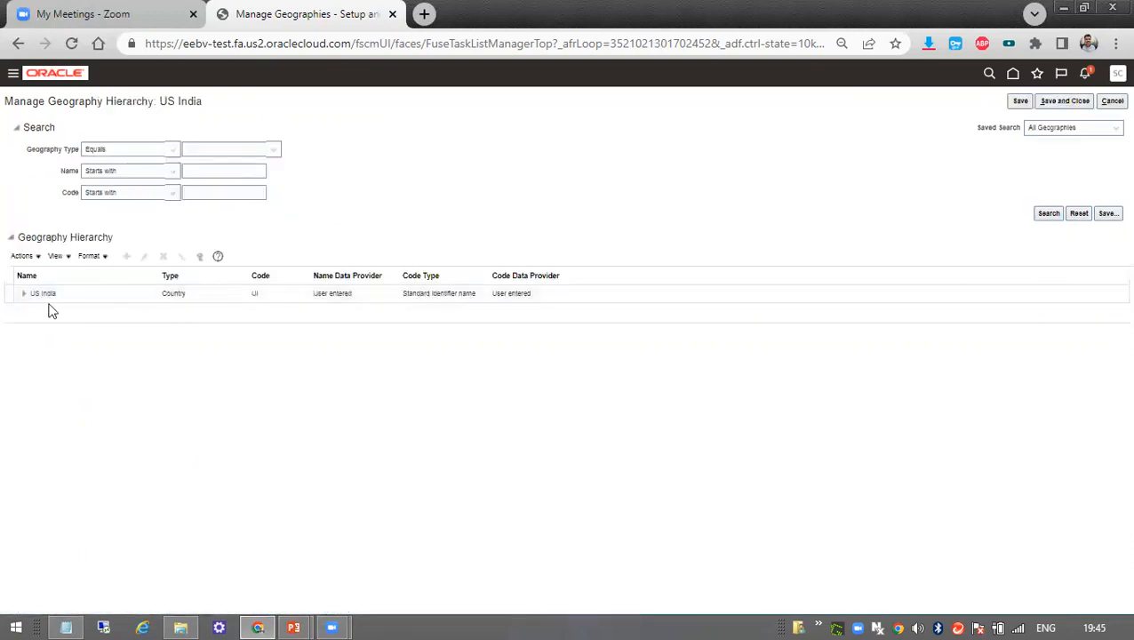
left_click(26, 296)
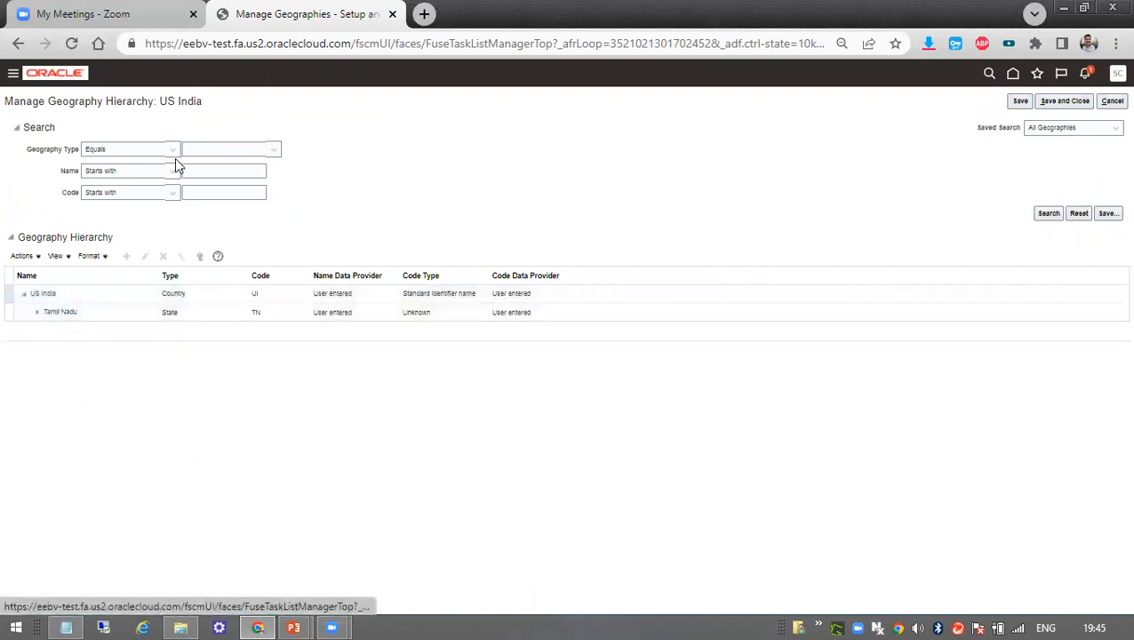
left_click(1112, 102)
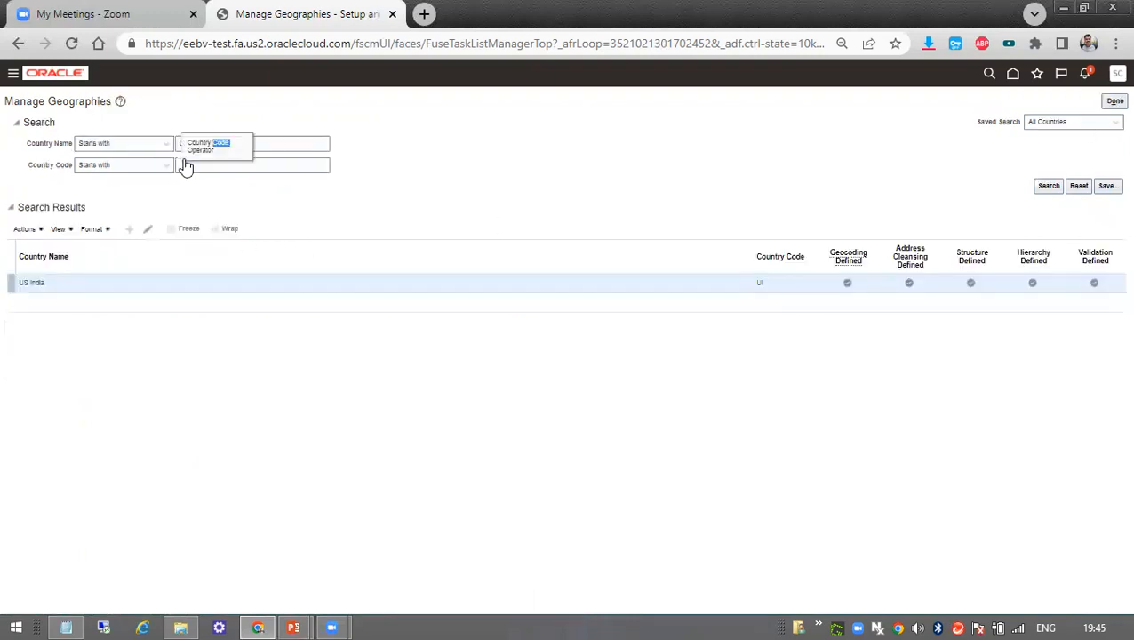
Search for countries whose name starts with "united".
type("united")
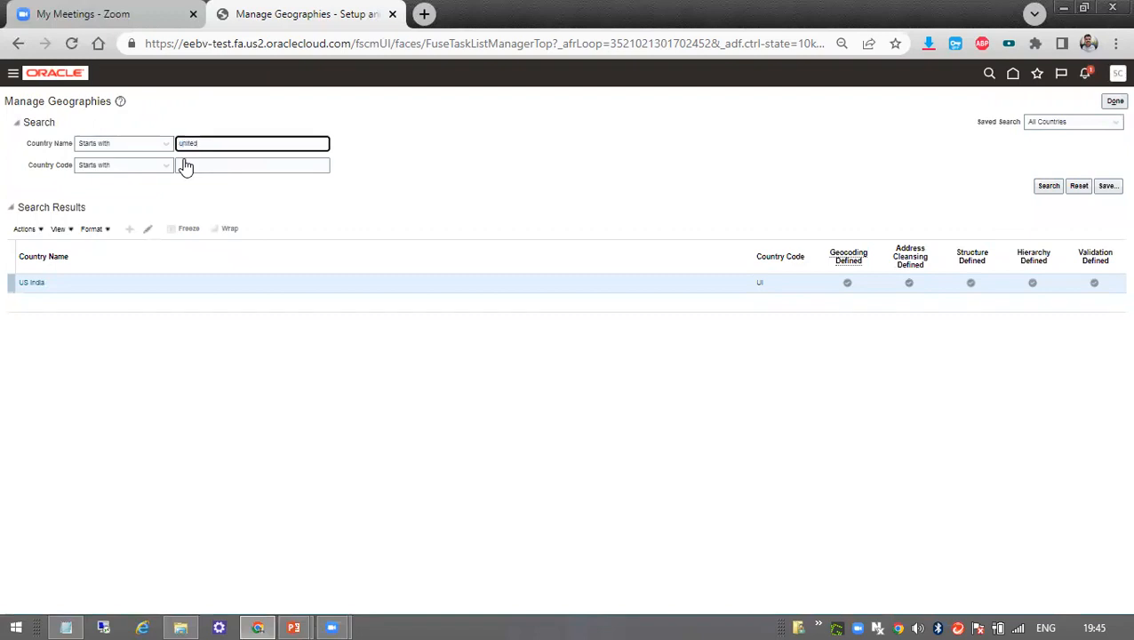
left_click(1048, 188)
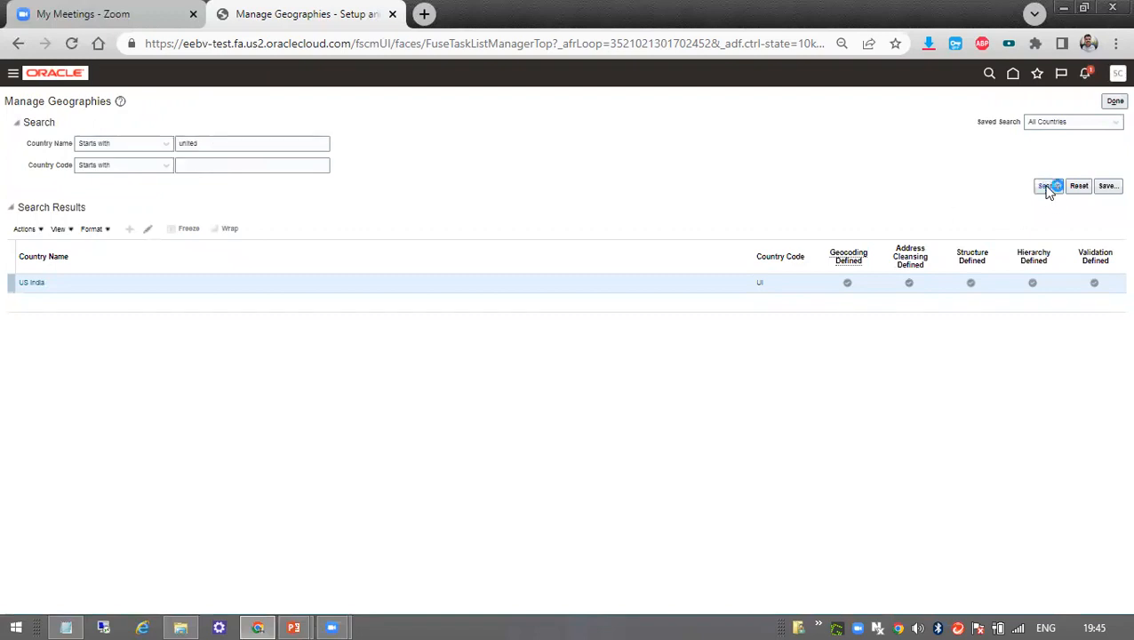
left_click(182, 140)
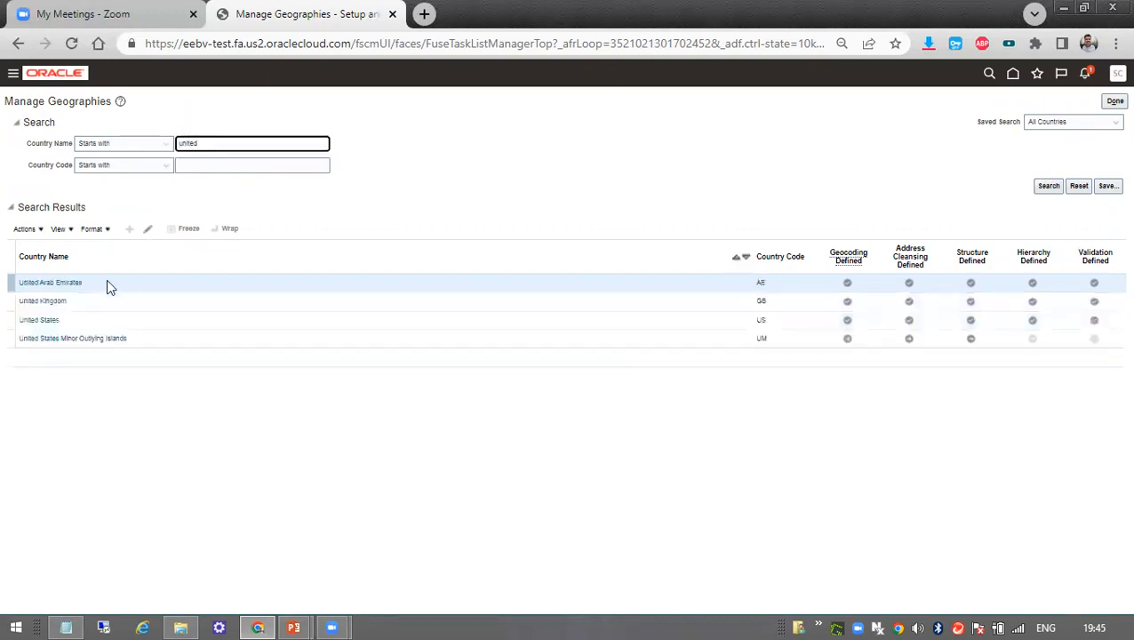
Open the geography hierarchy of United States, expand its states and examine the name data provider of state AL.
left_click(30, 320)
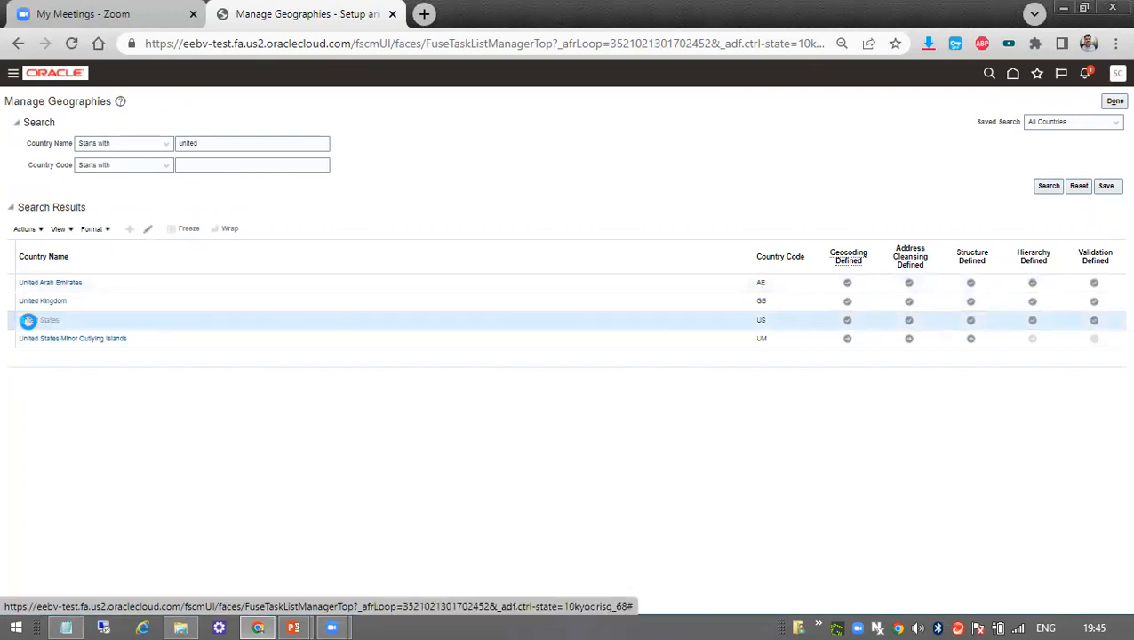
left_click(28, 324)
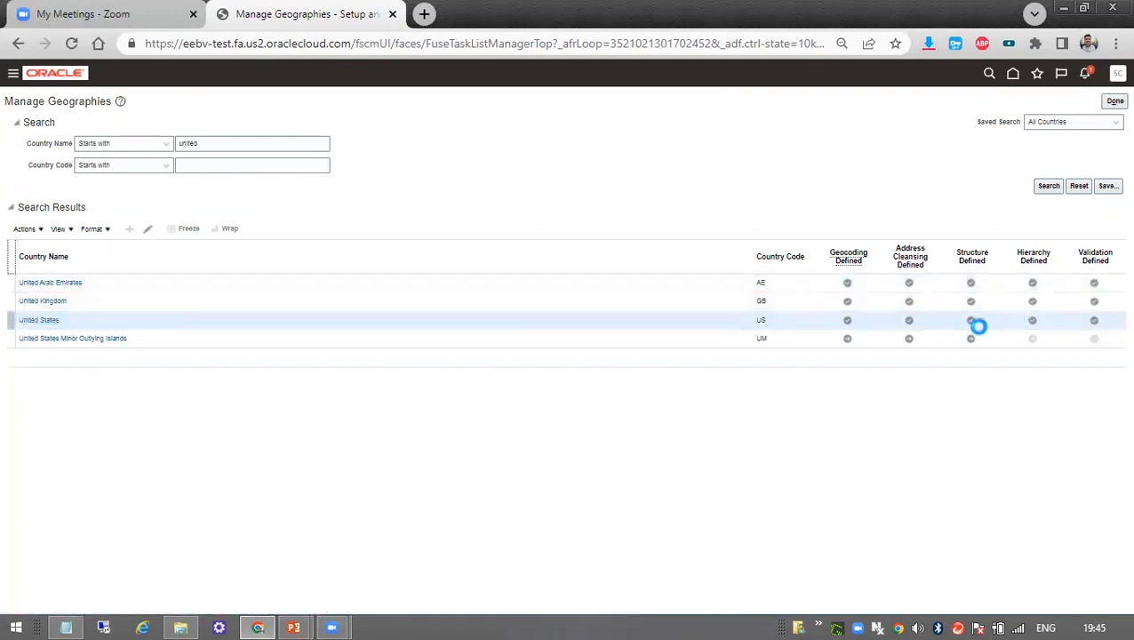
left_click(1113, 102)
left_click(1031, 320)
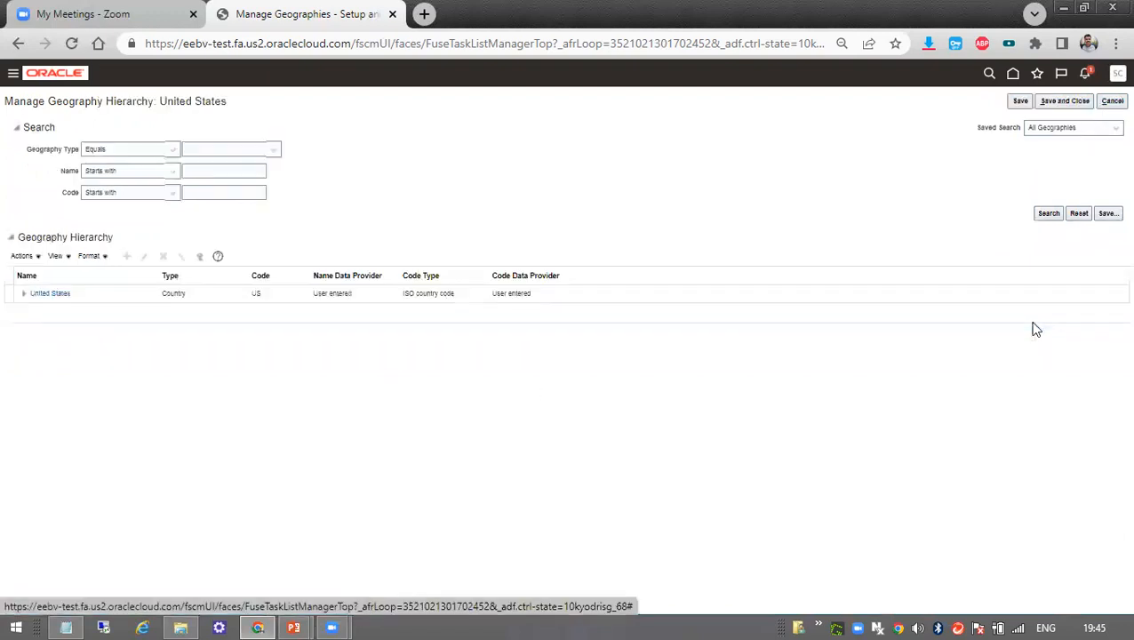
left_click(26, 295)
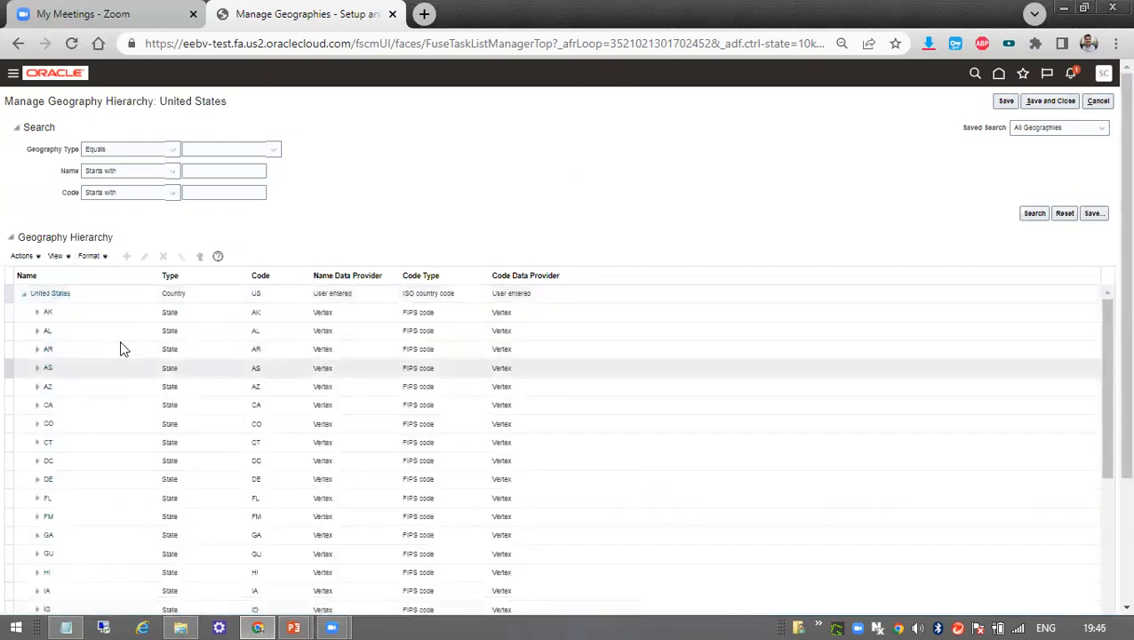
left_click(311, 332)
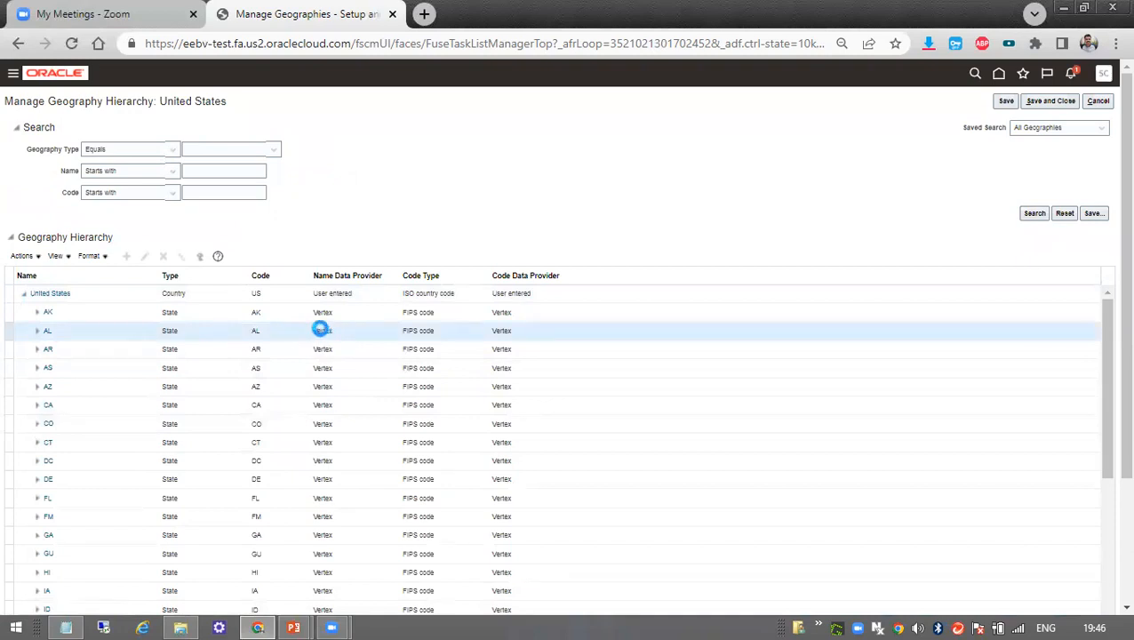
double_click(322, 331)
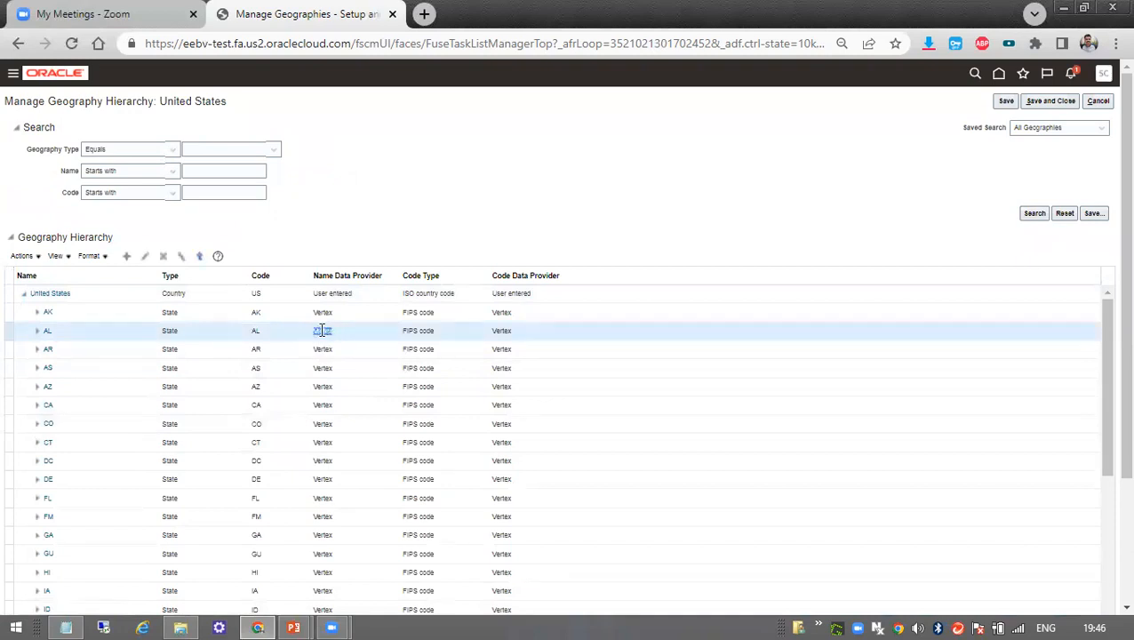